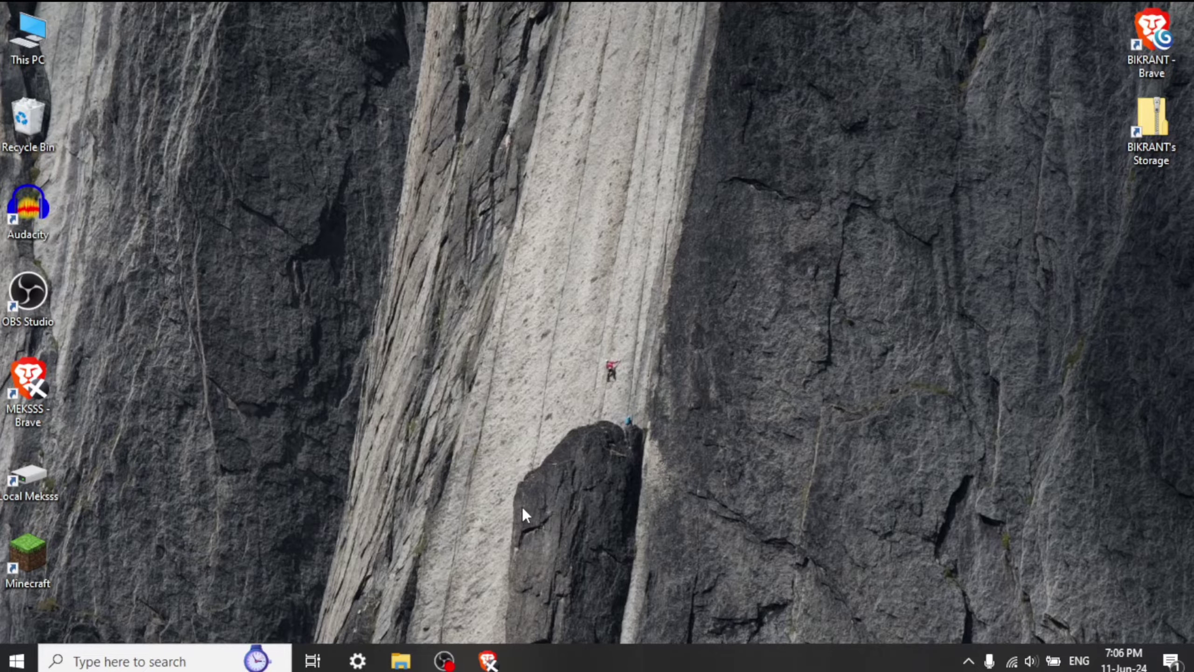
# Step: Search Brave for 'yale mastercard login' and open FNBO's Manage Your Account result
pyautogui.click(488, 661)
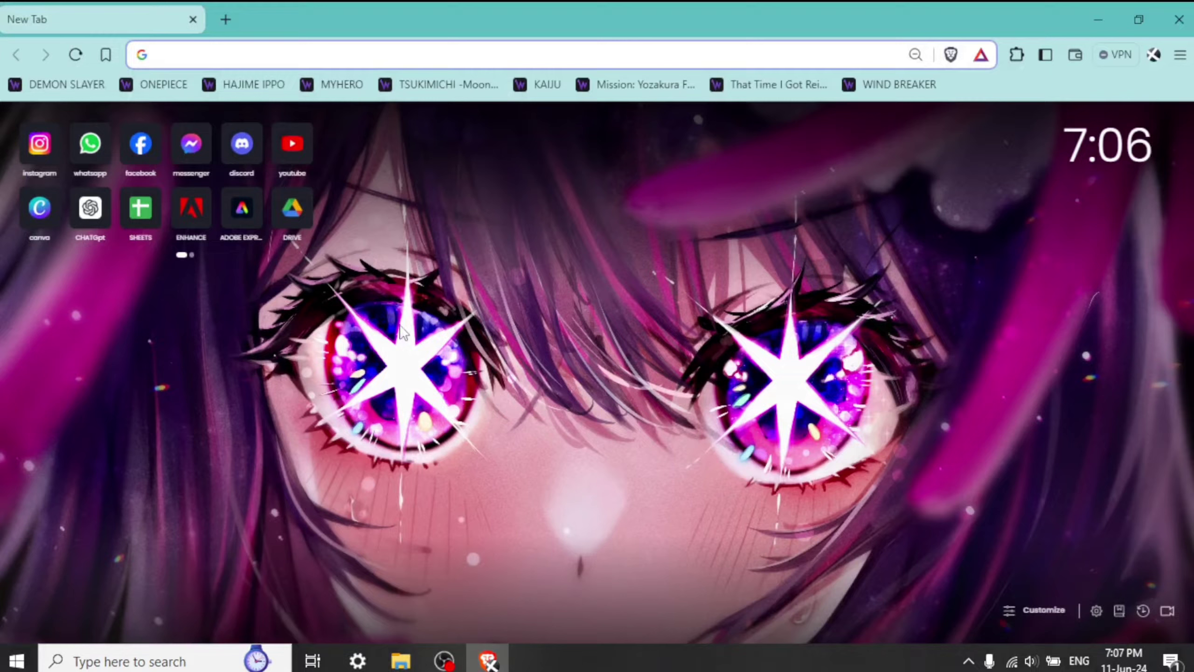
pyautogui.click(378, 58)
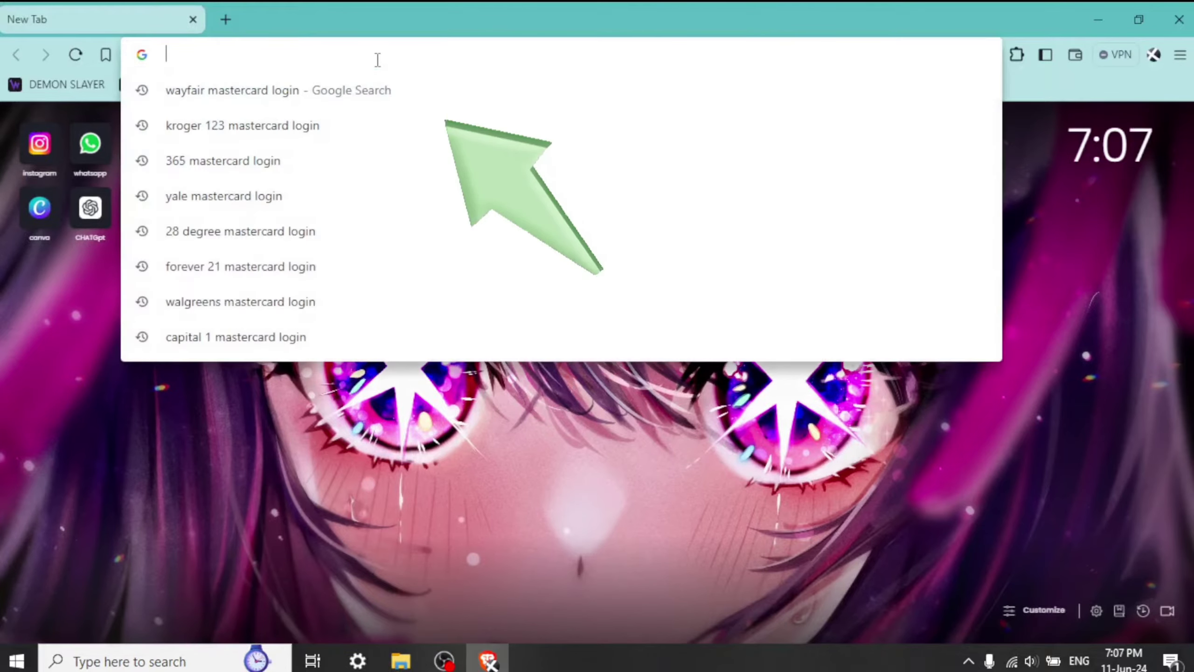
pyautogui.write('YAL')
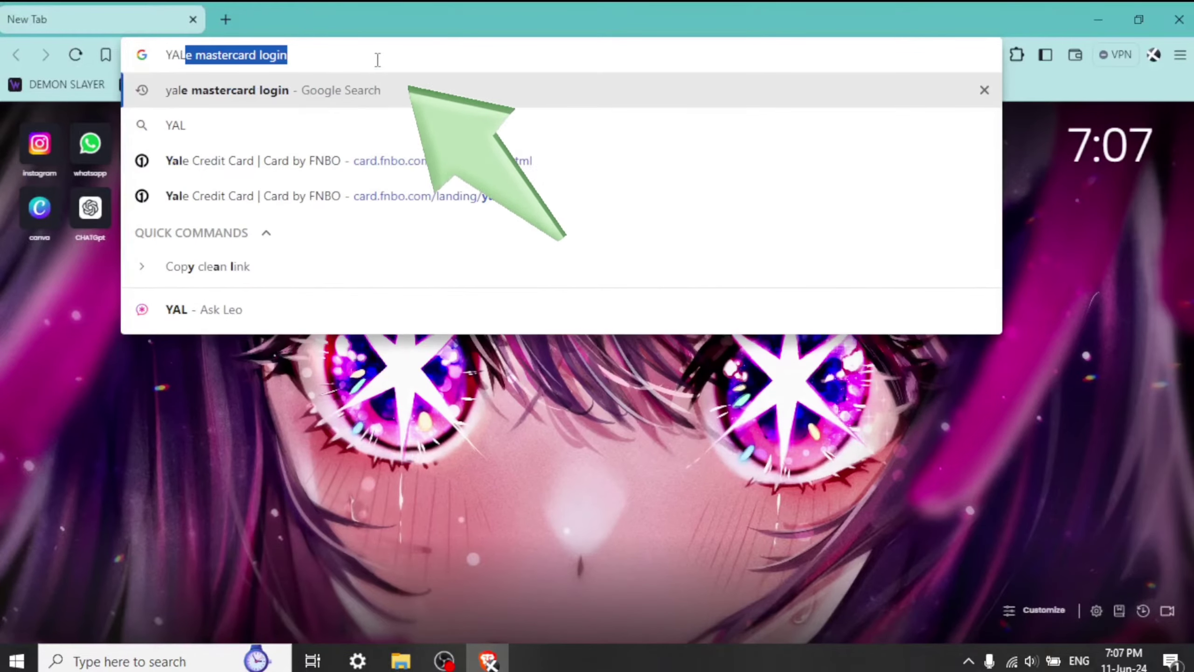
pyautogui.press('Right')
pyautogui.press('Return')
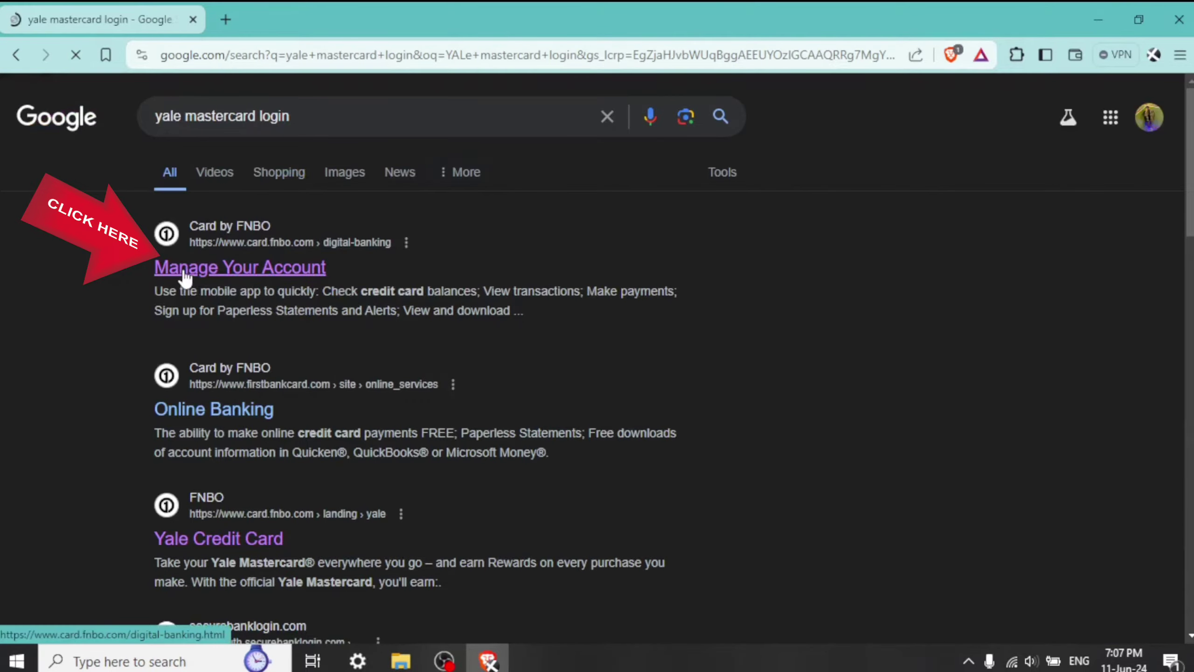
pyautogui.click(183, 271)
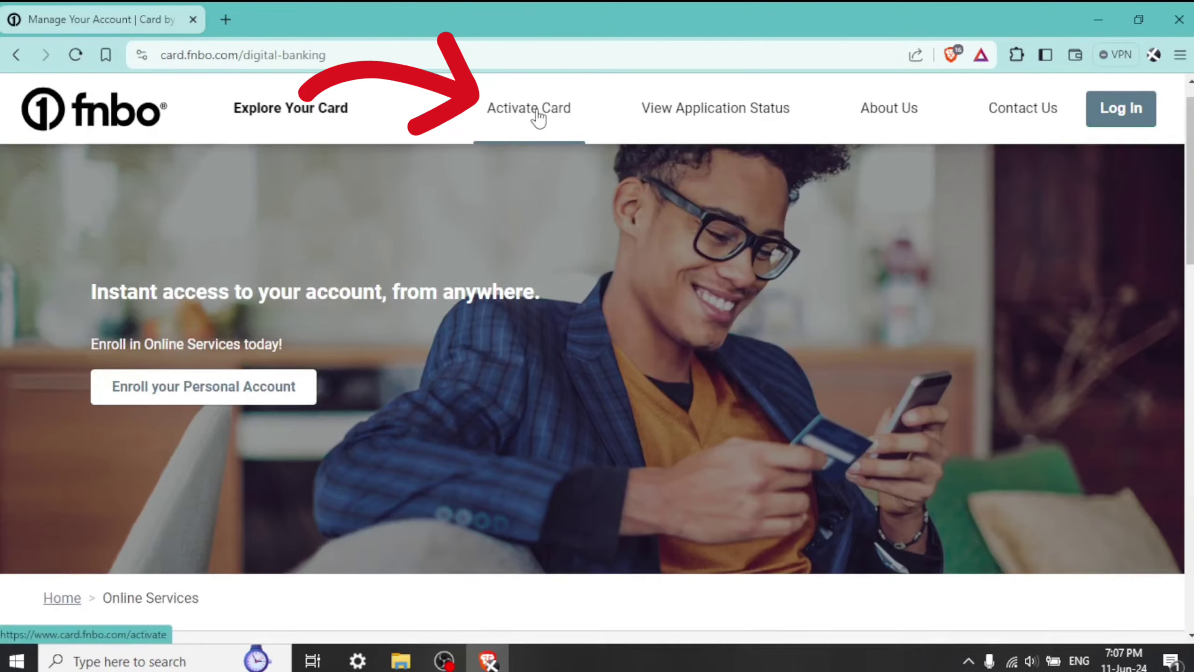
# Step: Go through Activate Card and Log In & Activate to the FNBO Sign In page
pyautogui.click(523, 116)
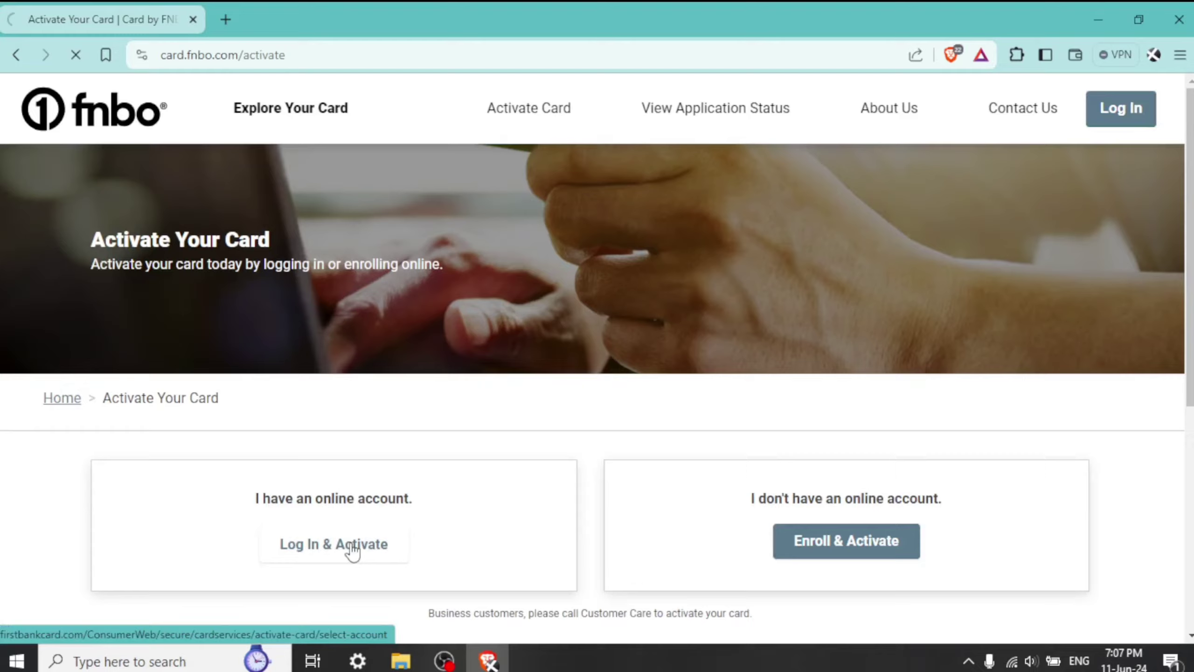
pyautogui.click(353, 552)
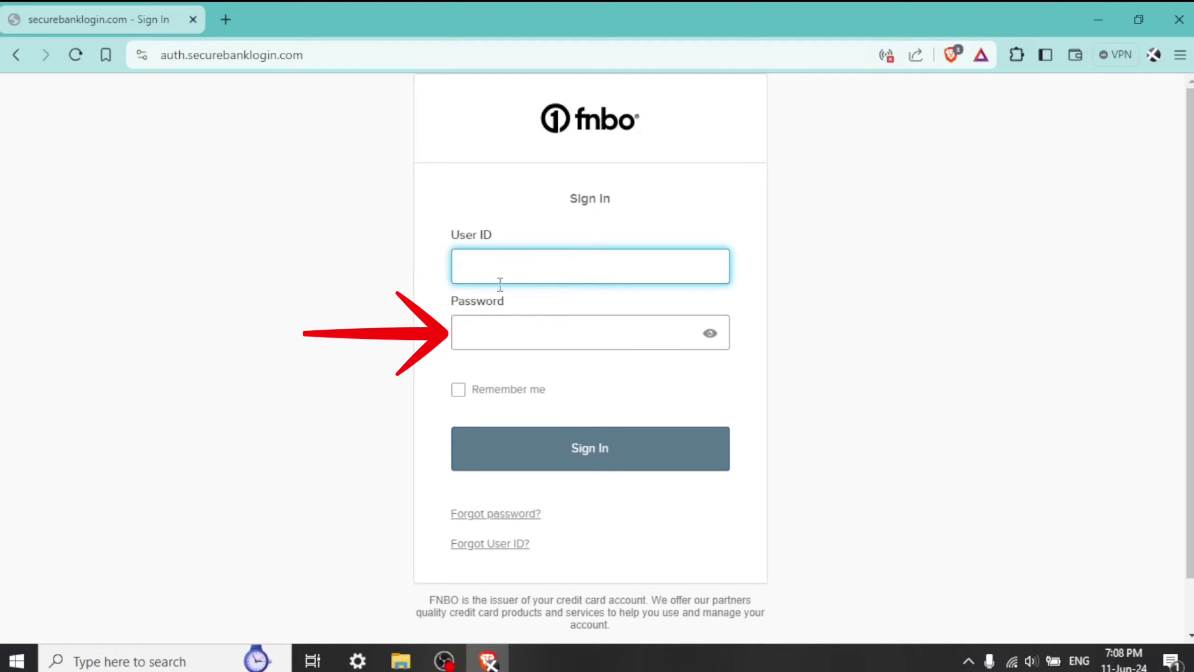
# Step: Place the cursor in the empty Password field below User ID
pyautogui.click(520, 338)
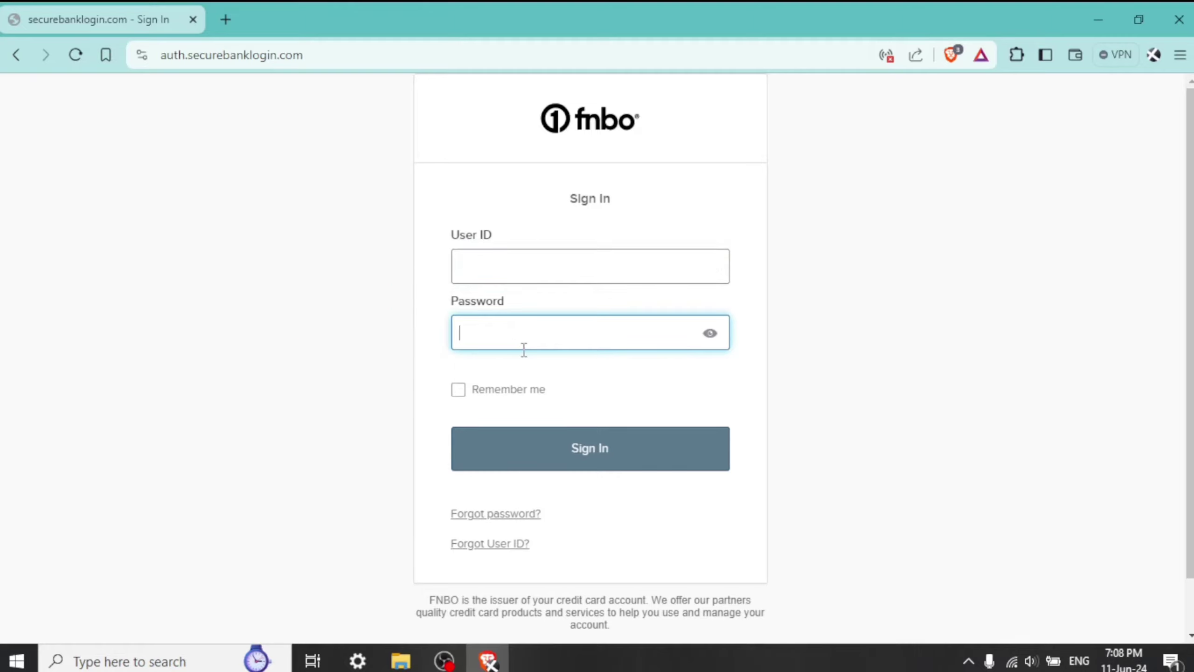